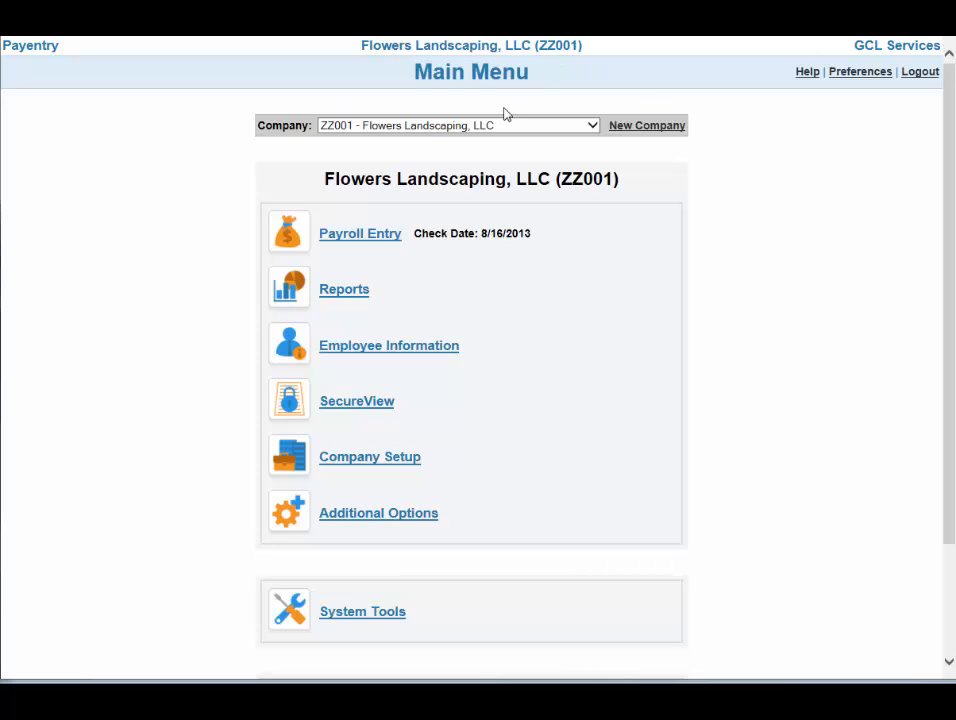
- Open the EE ACA Status Bulk Update page in Company Setup and set the effective date to 01/01/2014
left_click(350, 466)
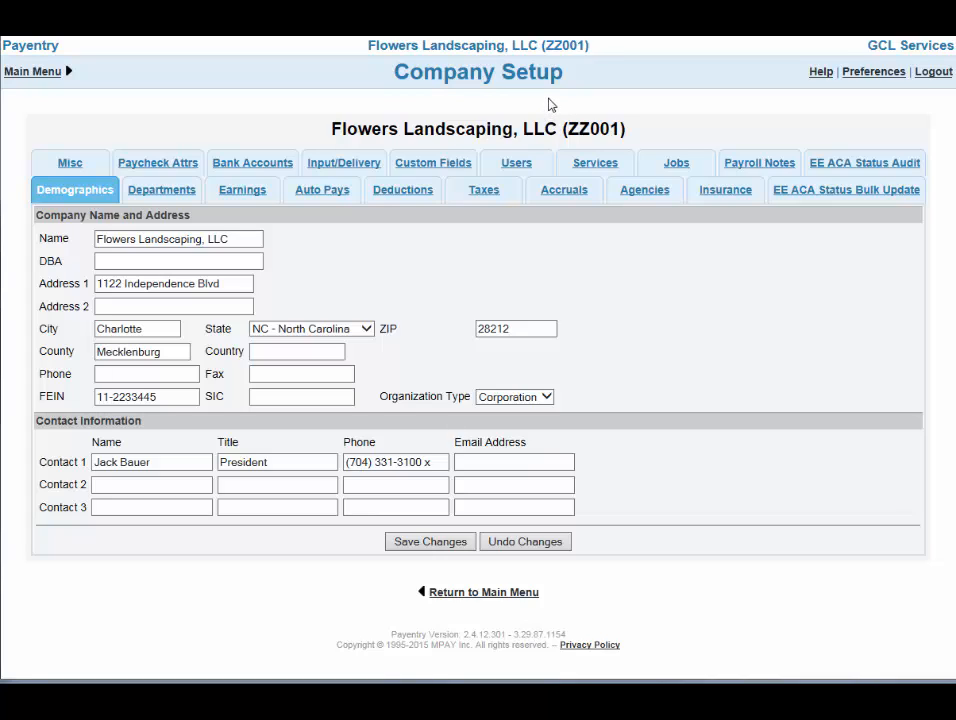
left_click(808, 195)
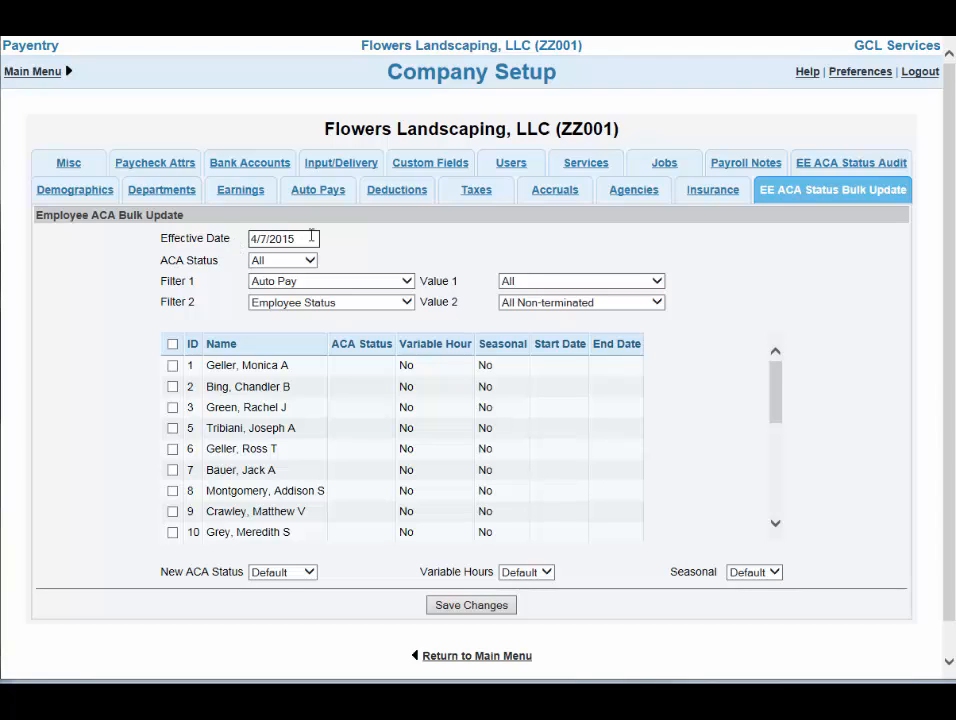
left_click_drag(312, 236, 215, 256)
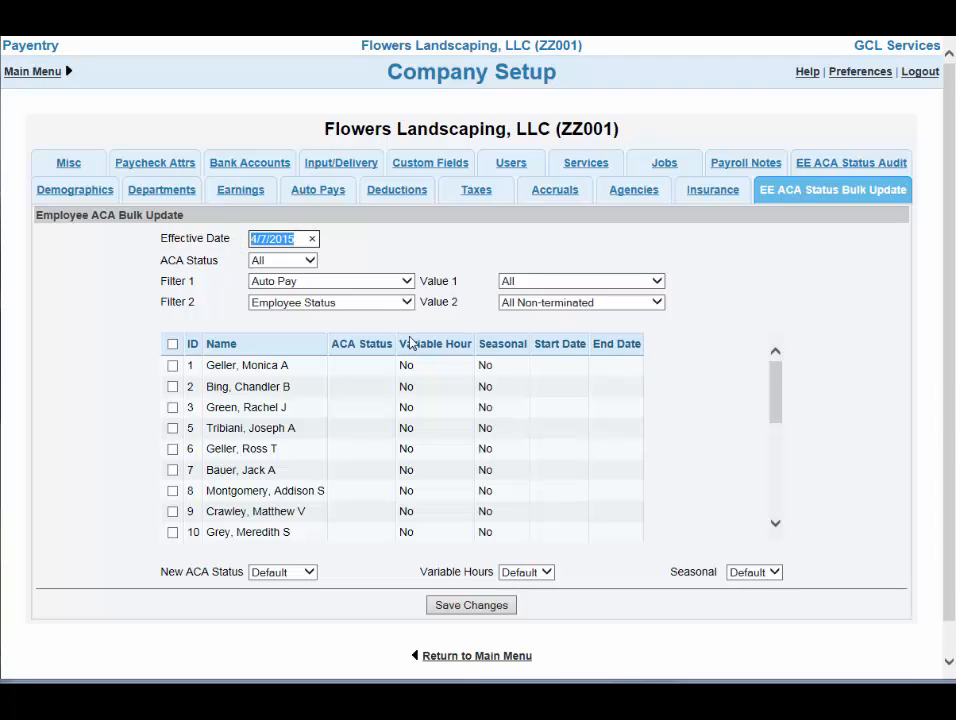
type("01/0")
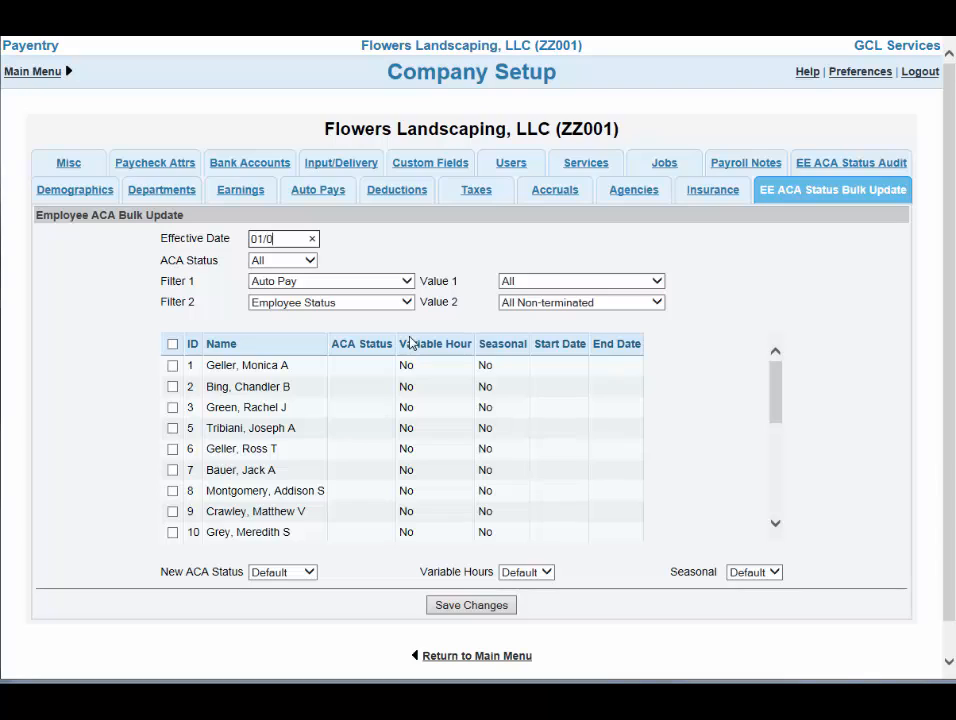
type("1/2014")
- Try filtering the employee list by the Full Time ACA status, and restore the filter to All
left_click(776, 382)
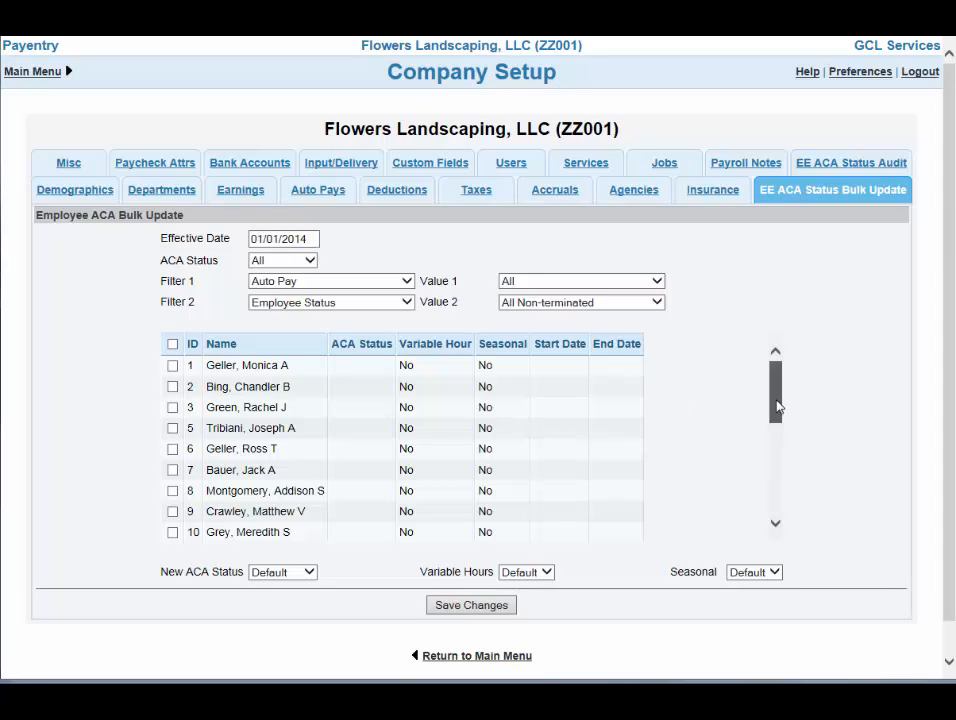
mouse_move(777, 408)
left_mouse_down()
mouse_move(785, 508)
mouse_move(762, 394)
left_mouse_up()
left_click(311, 261)
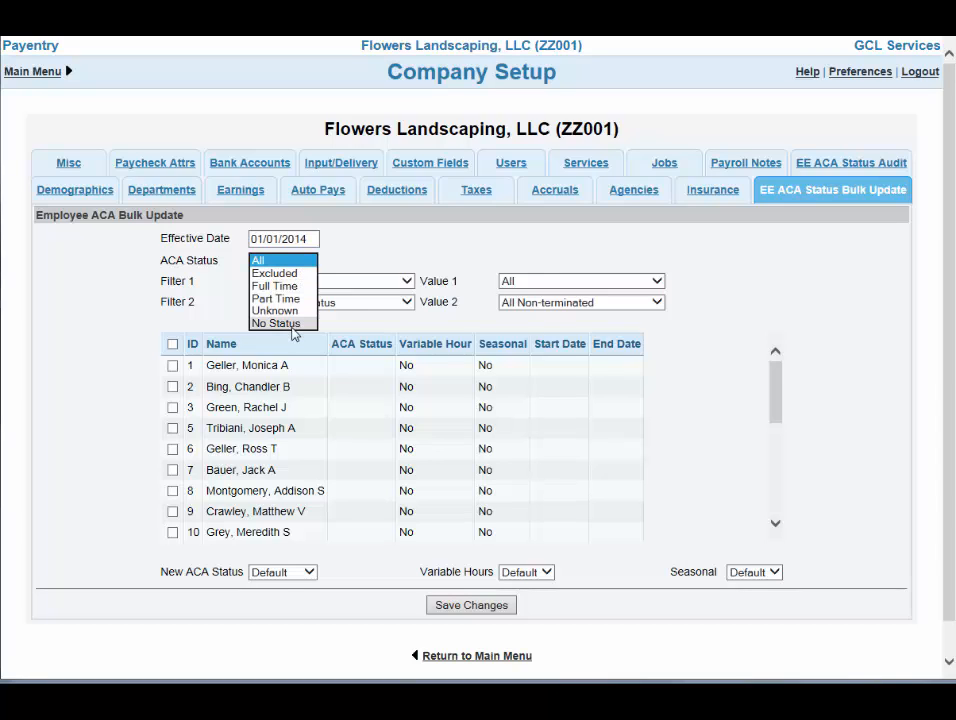
left_click(290, 288)
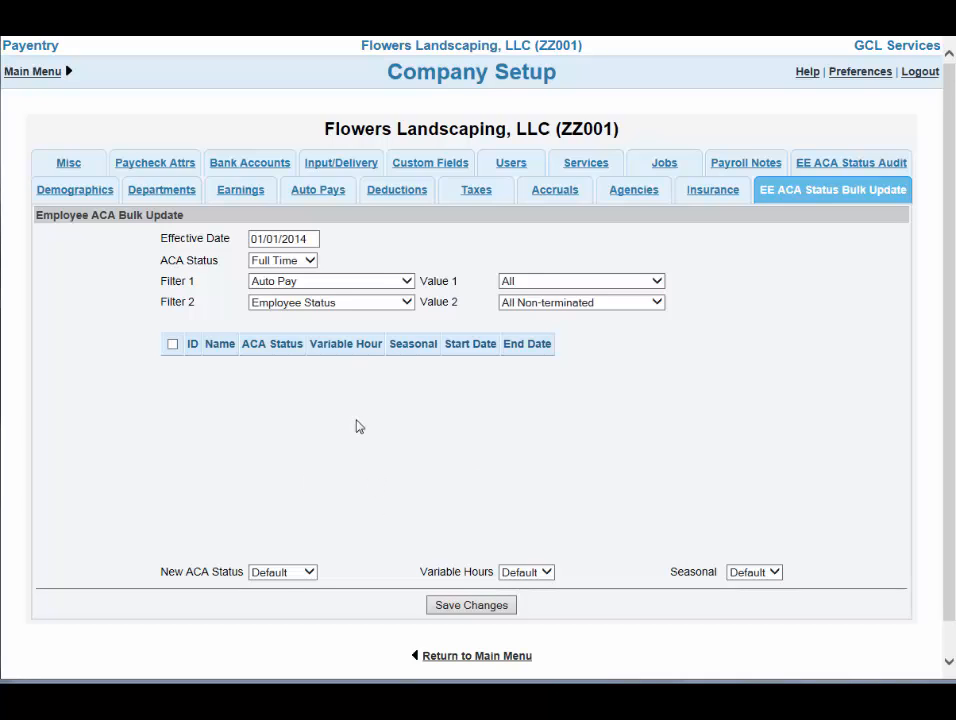
left_click(311, 263)
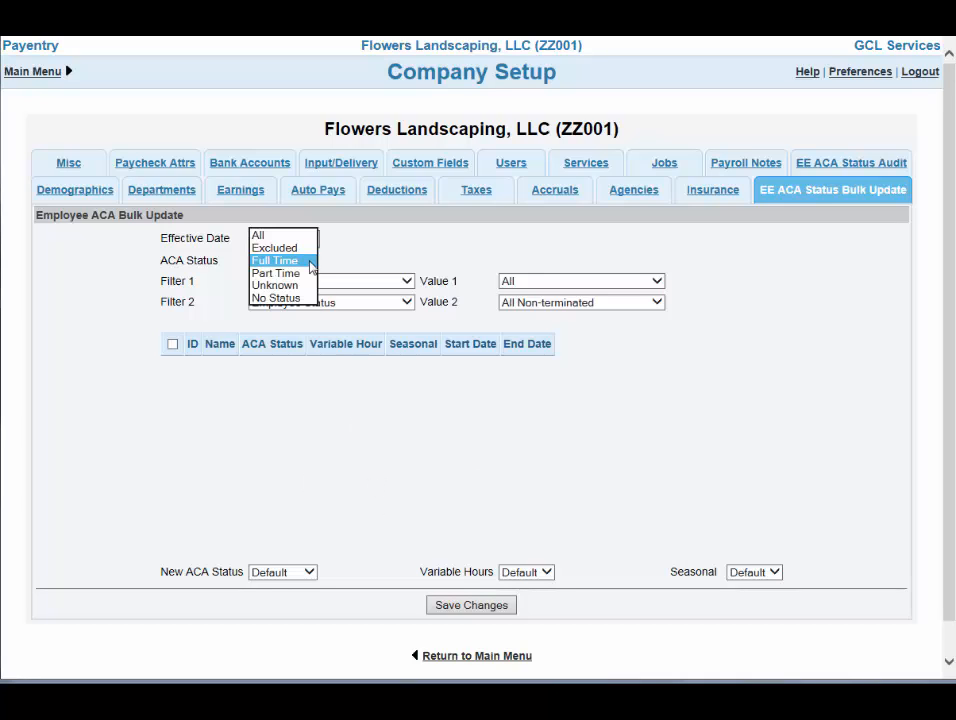
left_click(259, 236)
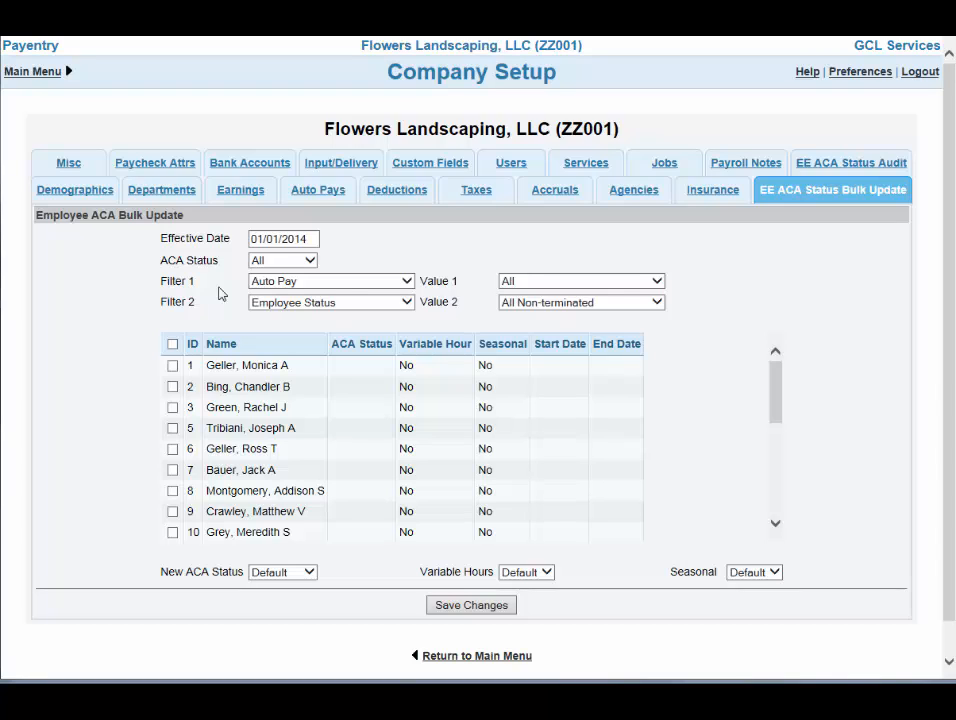
- Set Filter 1 to Employee Status and keep its value at All
left_click(404, 281)
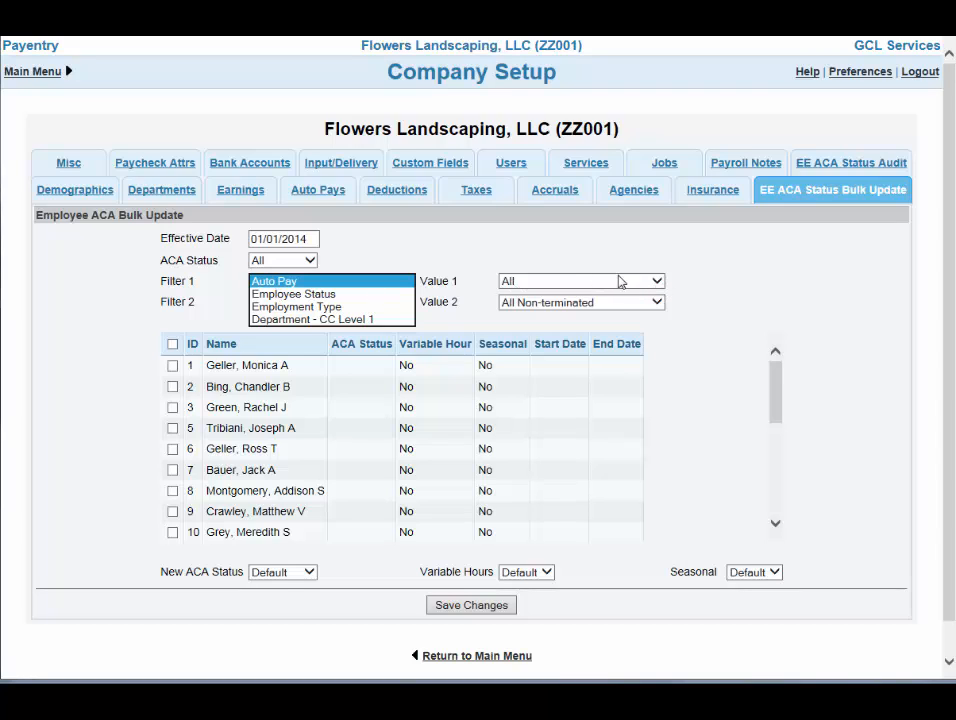
left_click(656, 281)
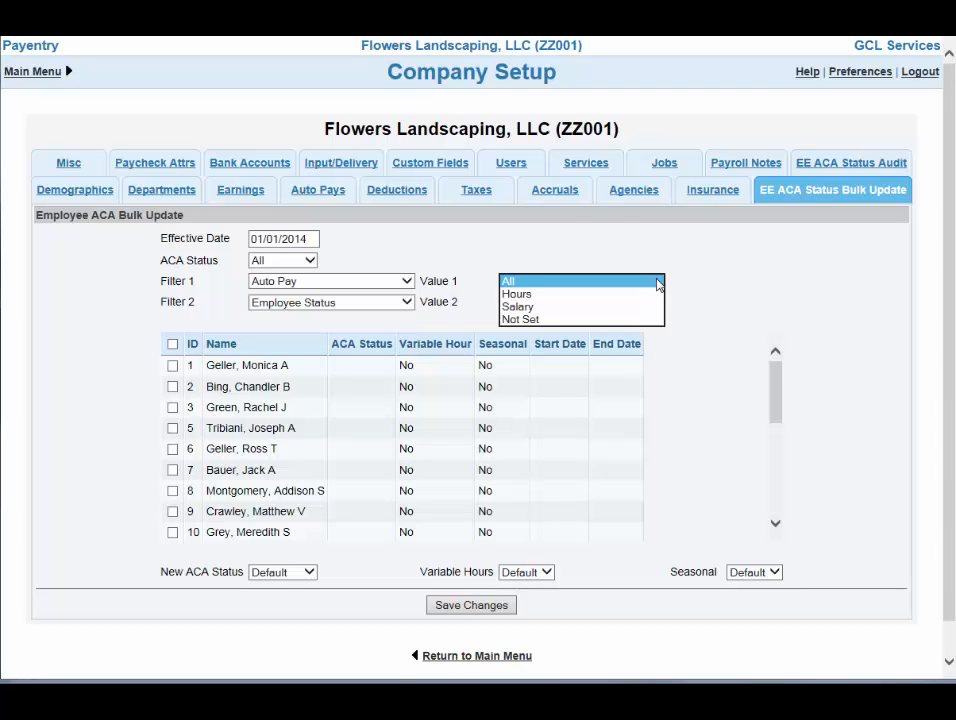
left_click(510, 284)
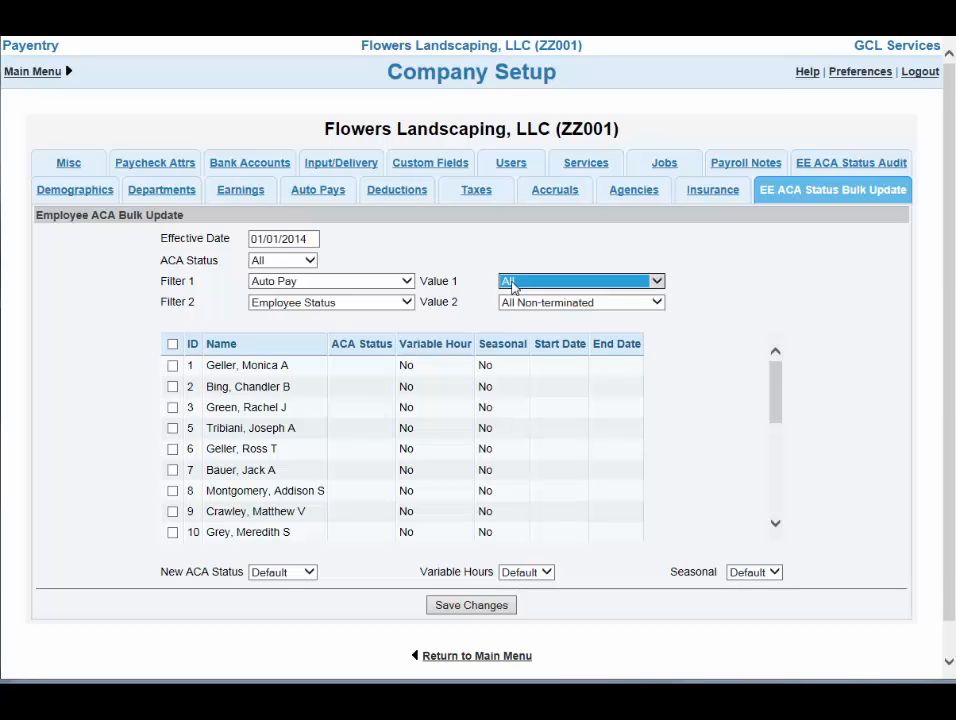
left_click(407, 290)
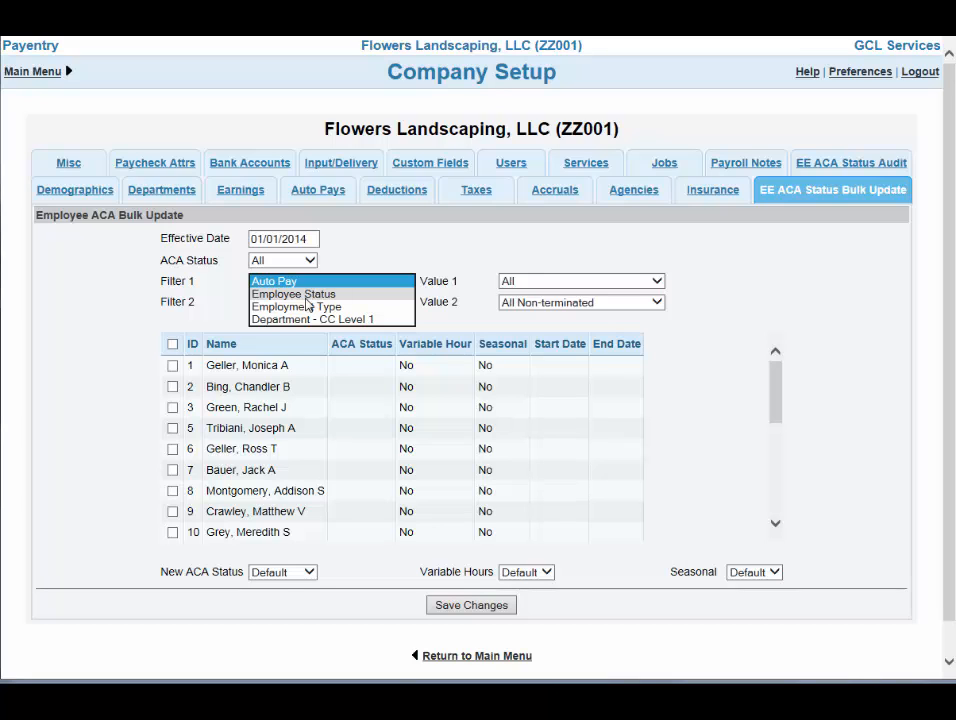
left_click(386, 295)
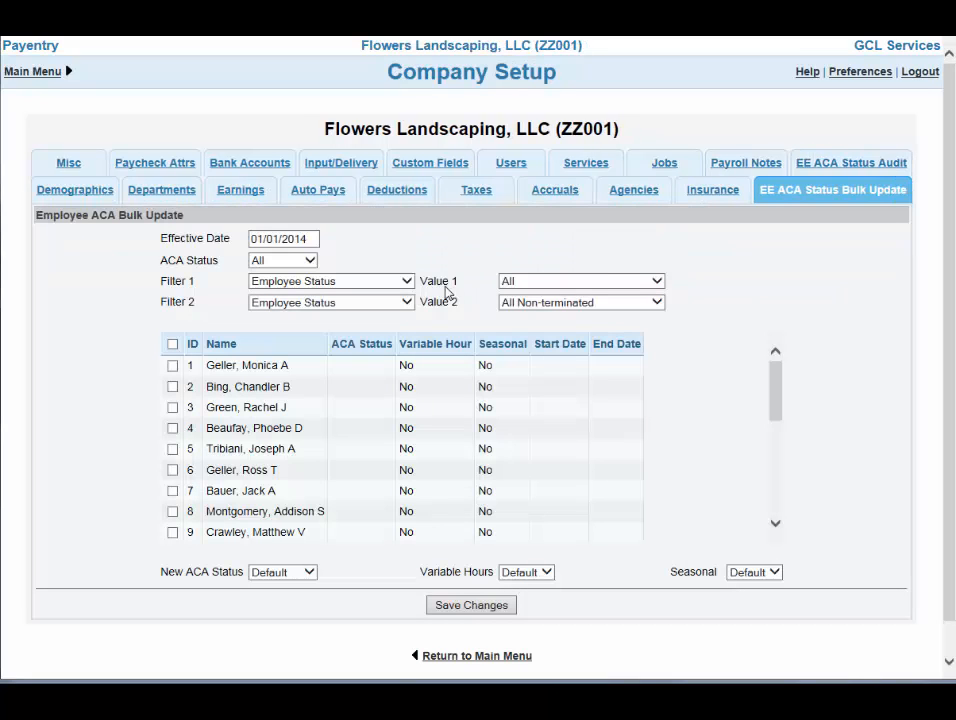
left_click(658, 283)
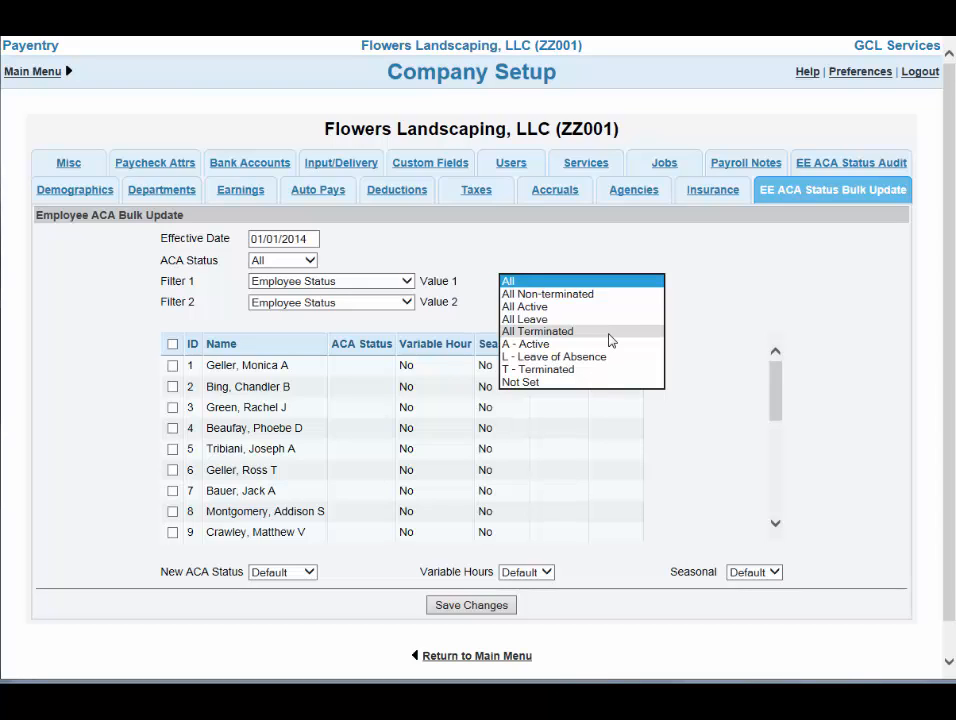
left_click(509, 282)
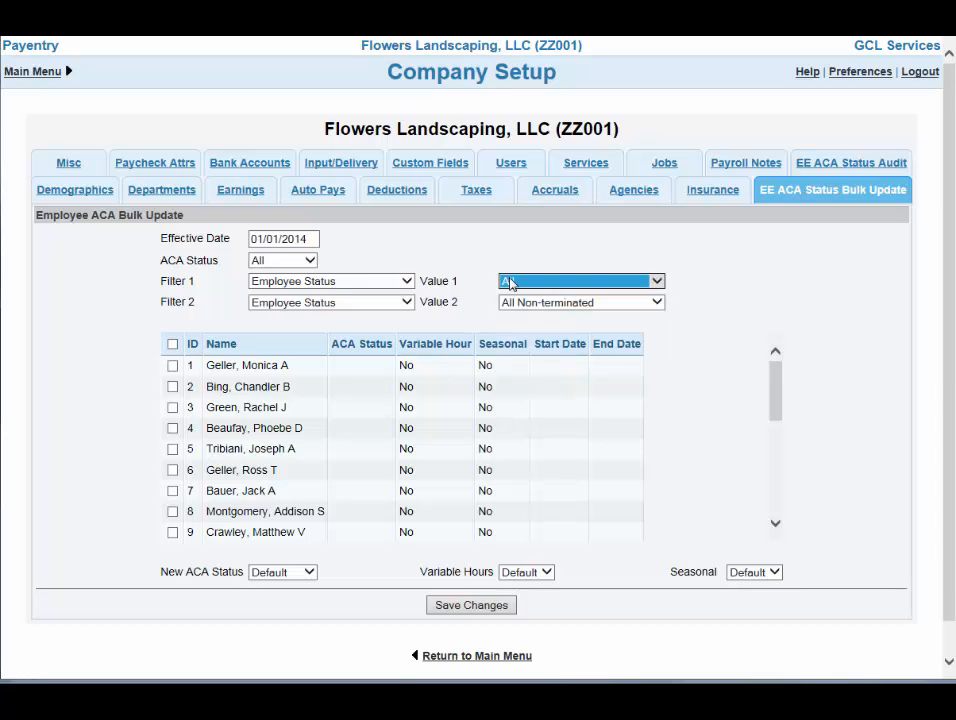
- Set Filter 2 to Employment Type and look over its selectable values
left_click(406, 303)
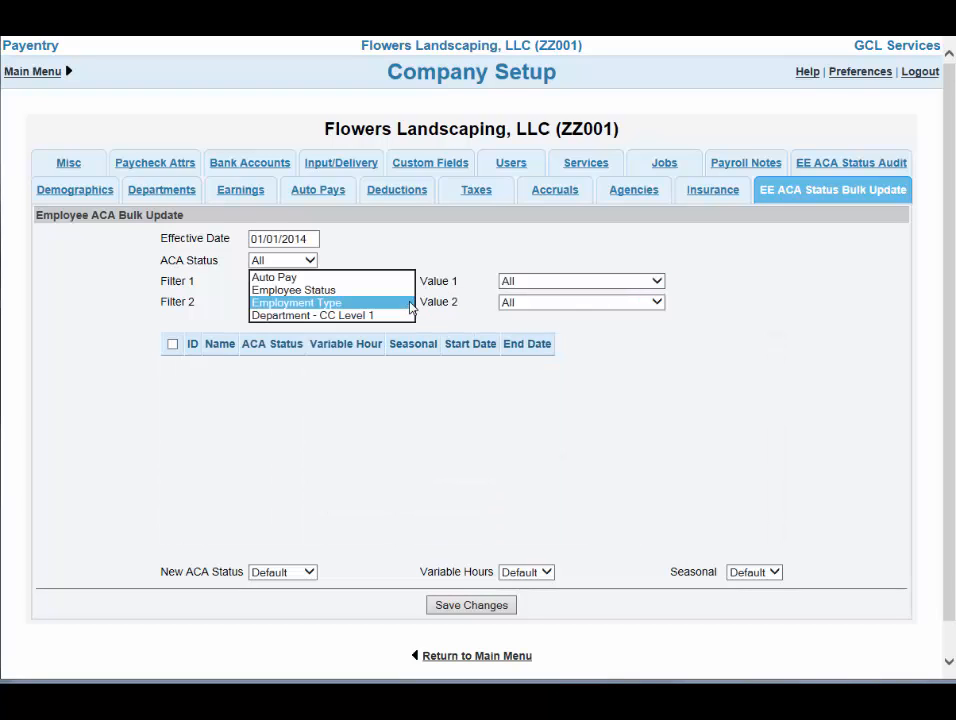
left_click(300, 303)
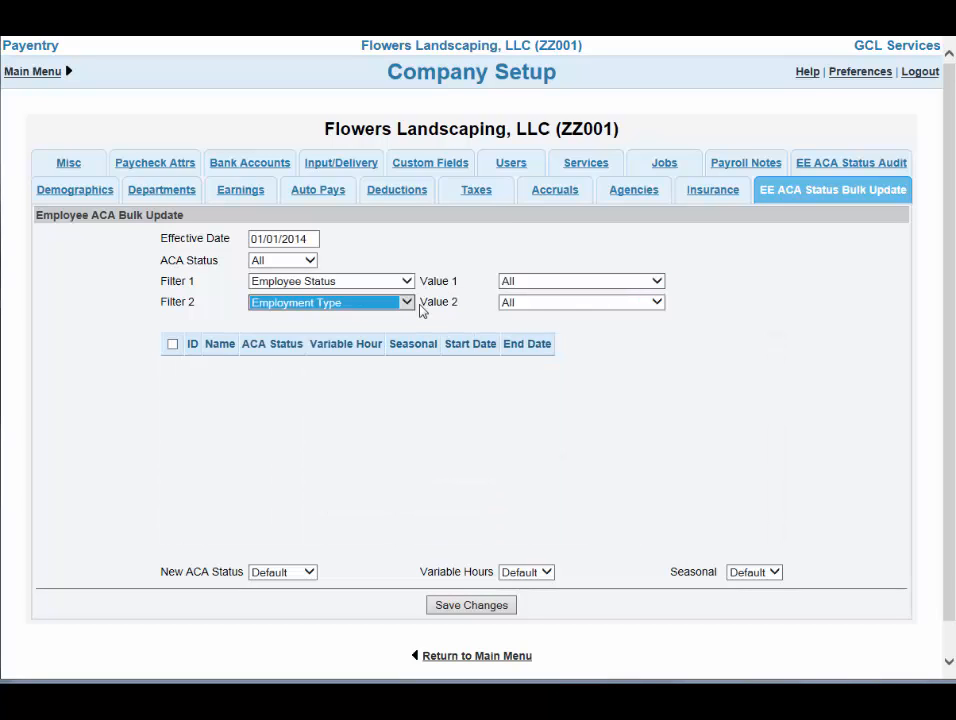
left_click(657, 302)
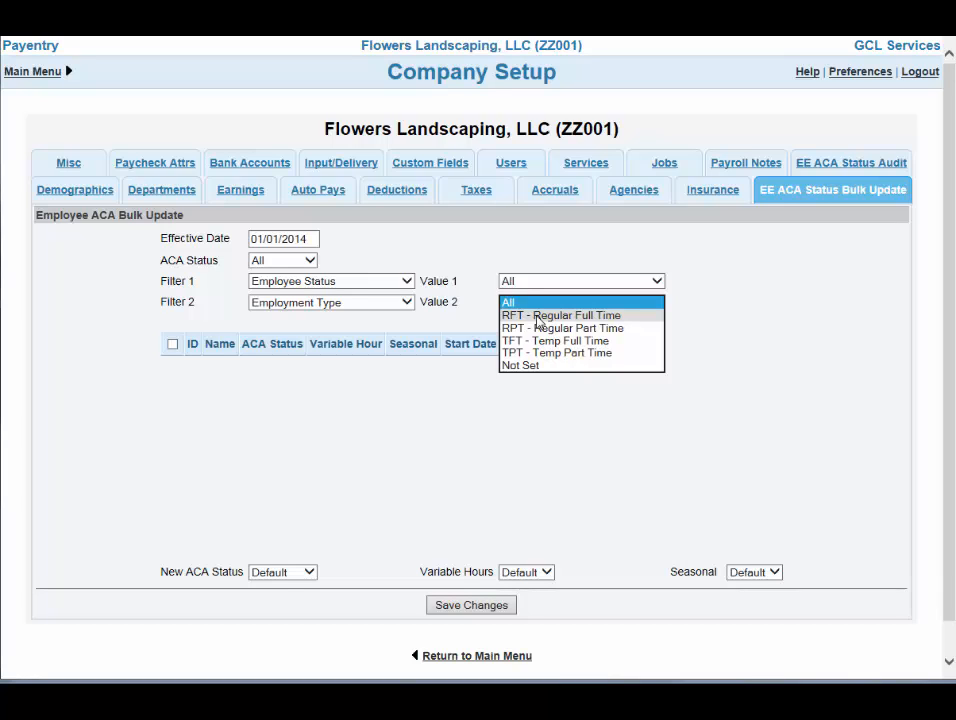
- Set Filter 2 to Department - CC Level 1 with the value 100 - Management
left_click(406, 304)
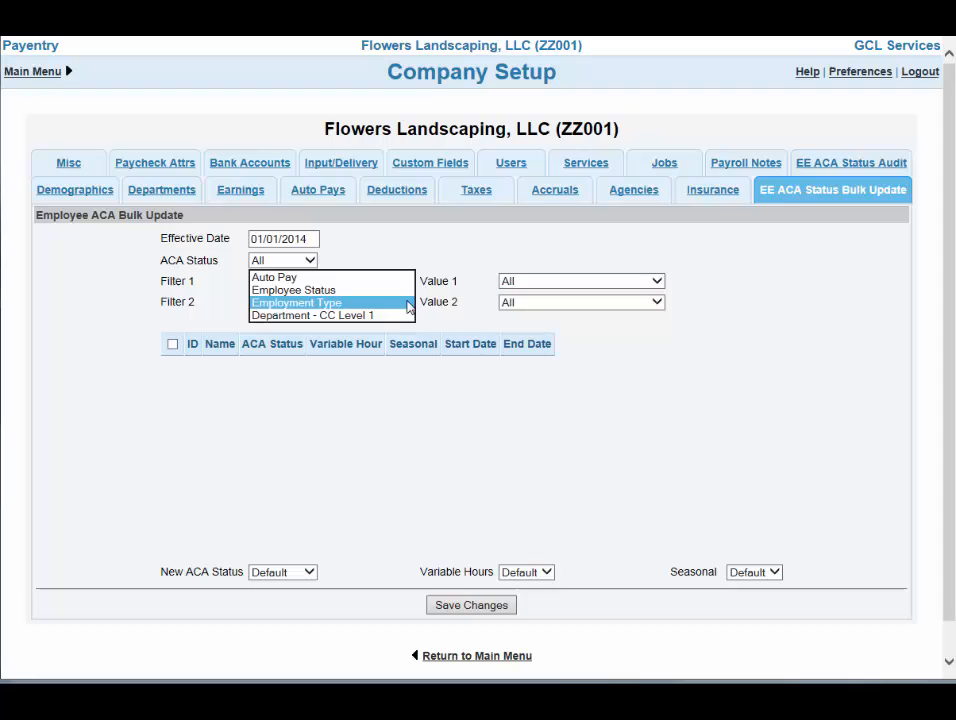
left_click(295, 316)
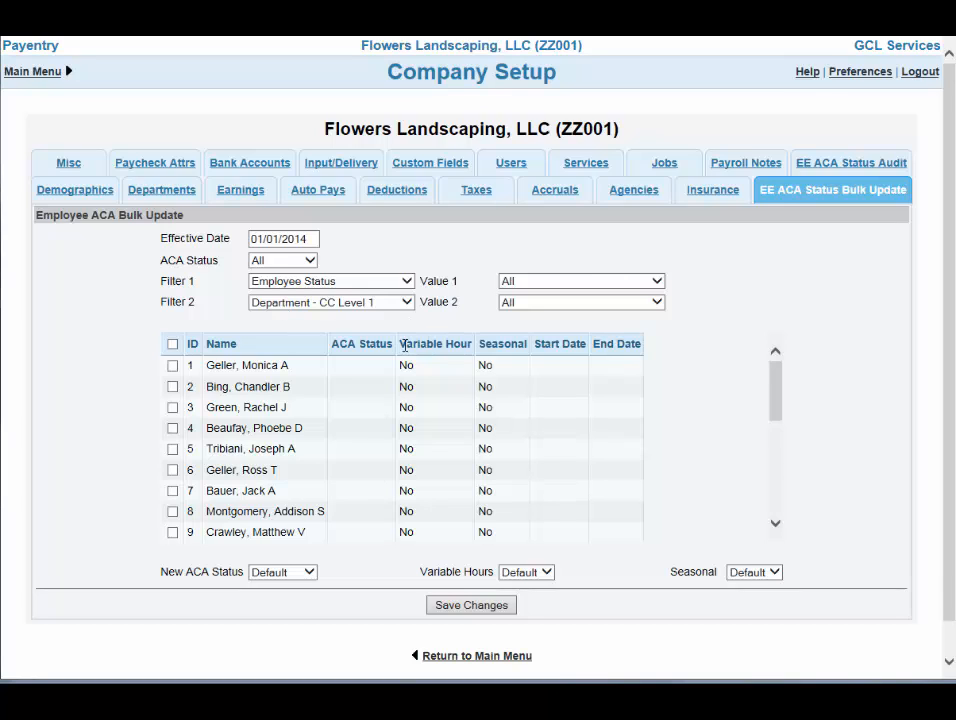
left_click(655, 302)
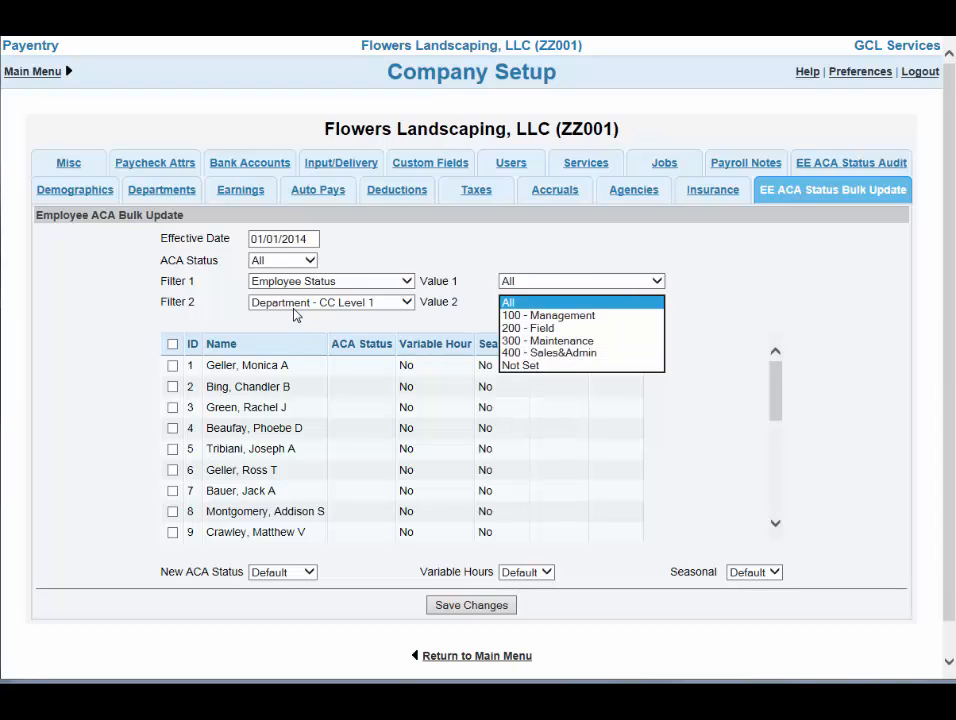
left_click(510, 315)
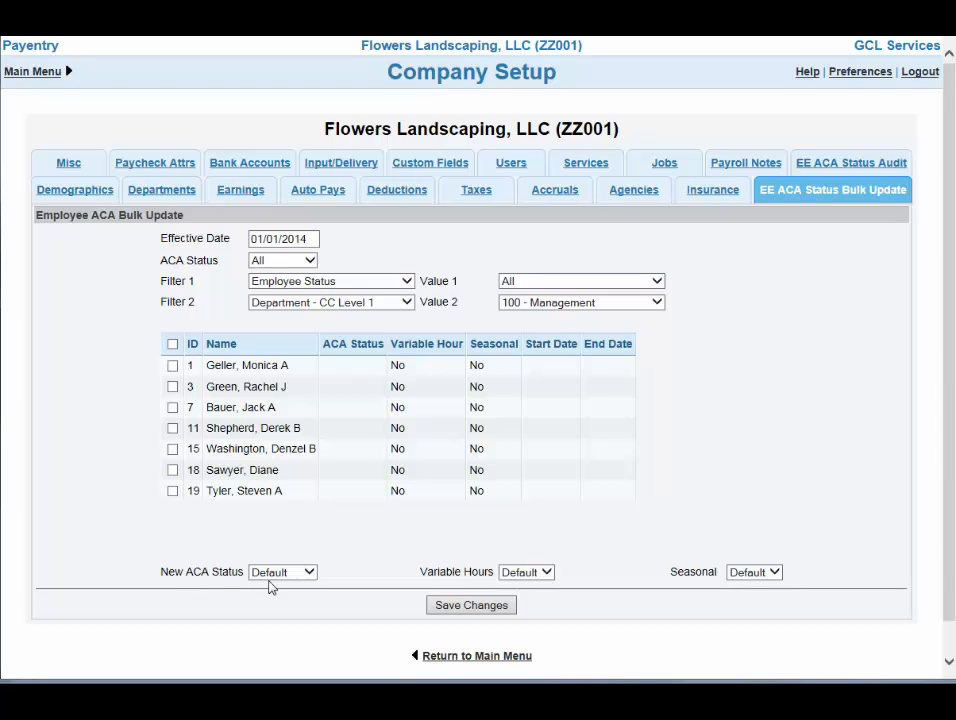
- Set Variable Hours to No, Seasonal to No and the new ACA status to Full Time for the bulk update
left_click(311, 572)
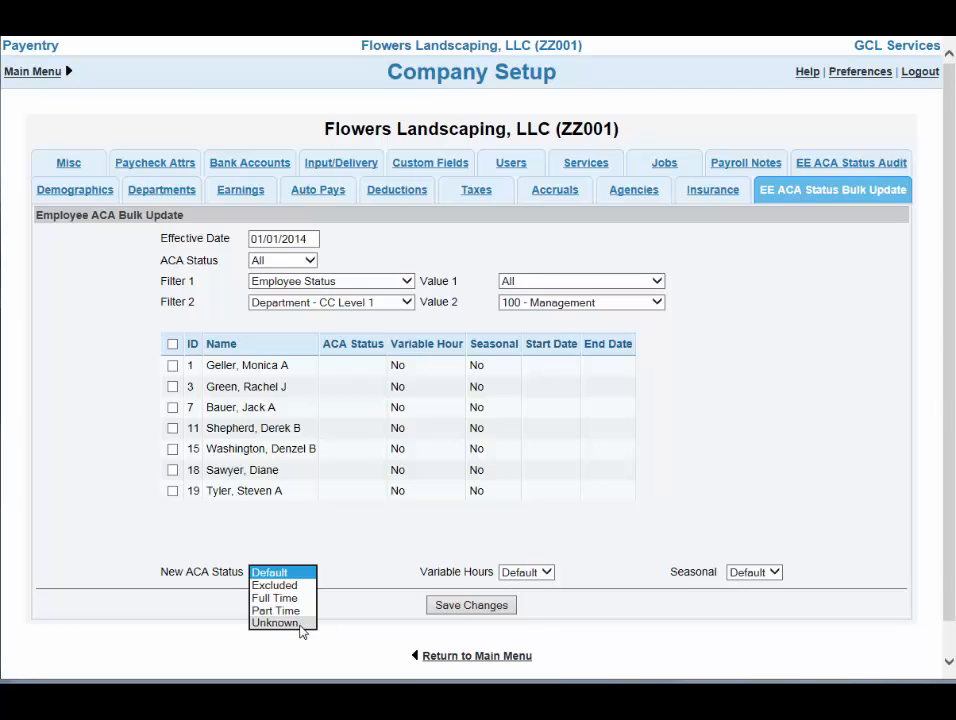
left_click(406, 568)
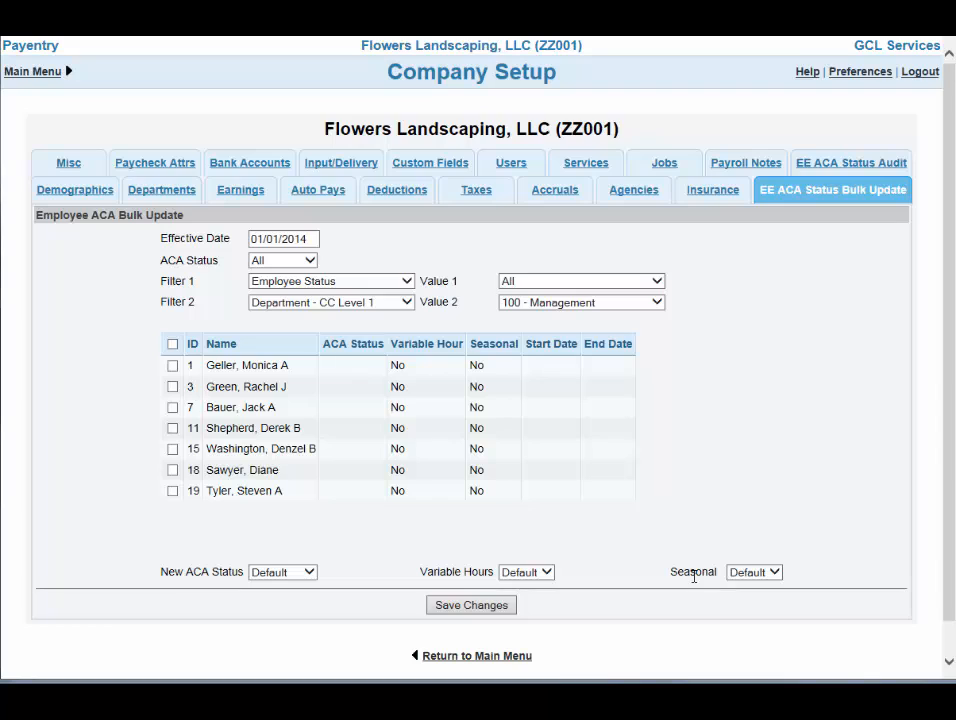
left_click(548, 574)
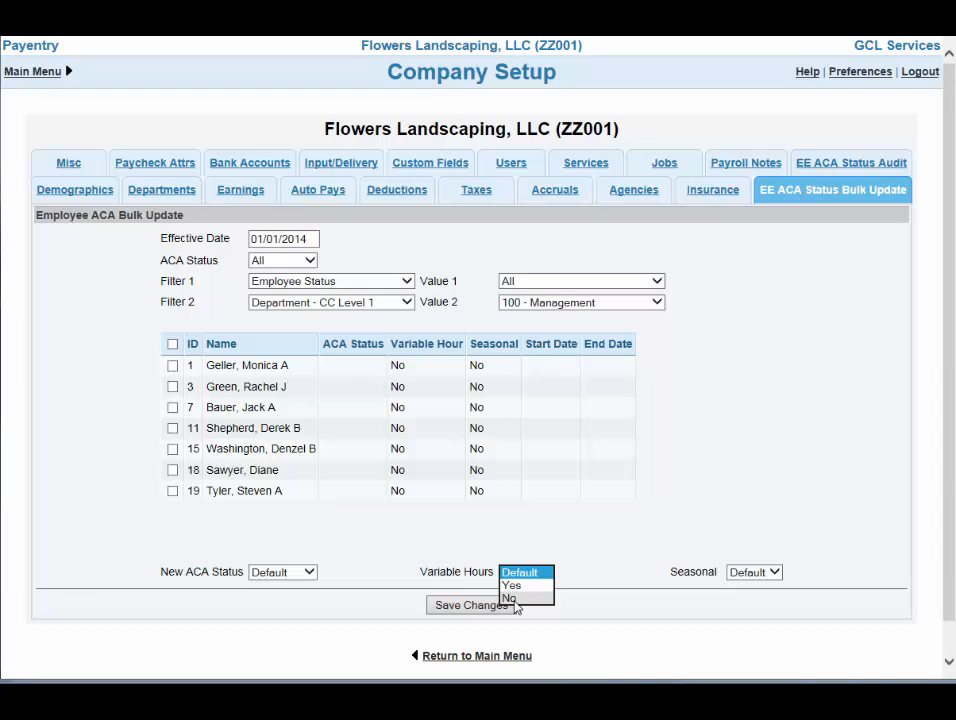
left_click(510, 599)
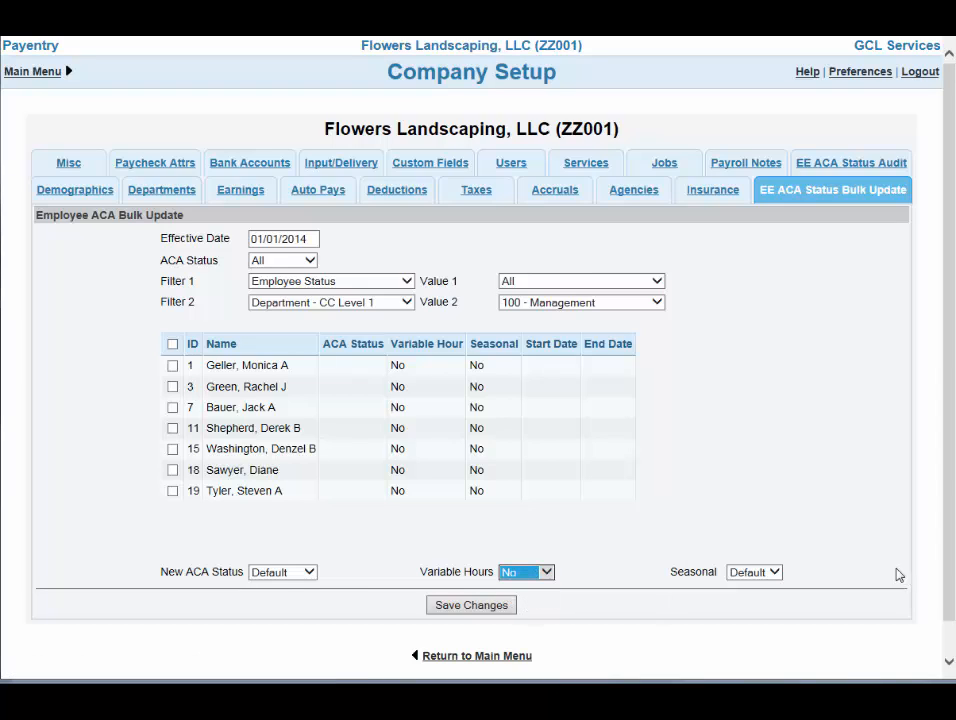
left_click(772, 573)
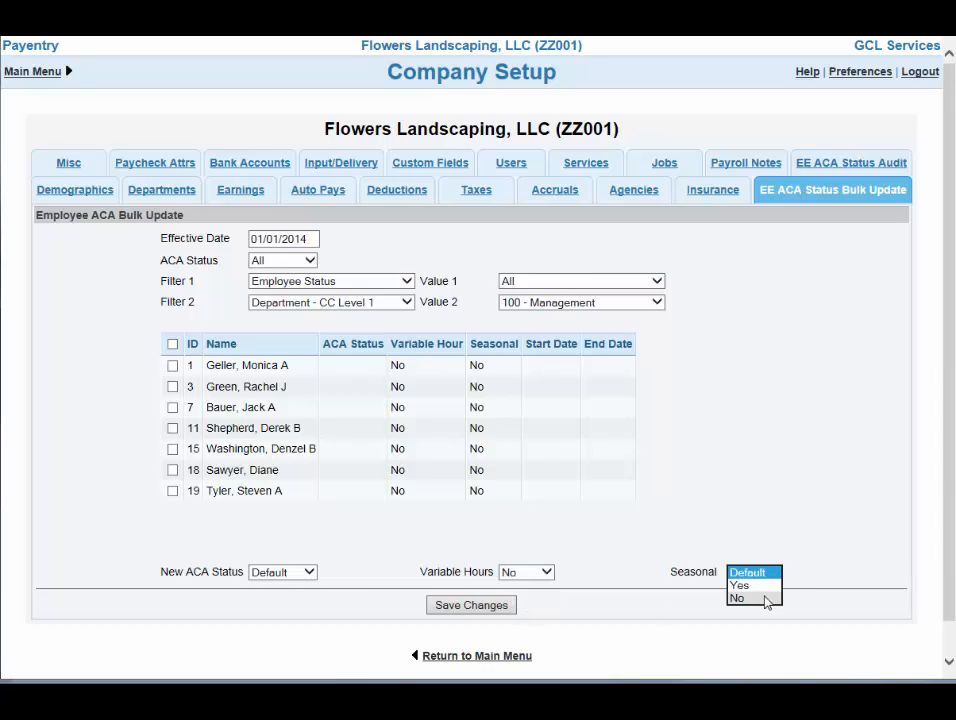
left_click(766, 599)
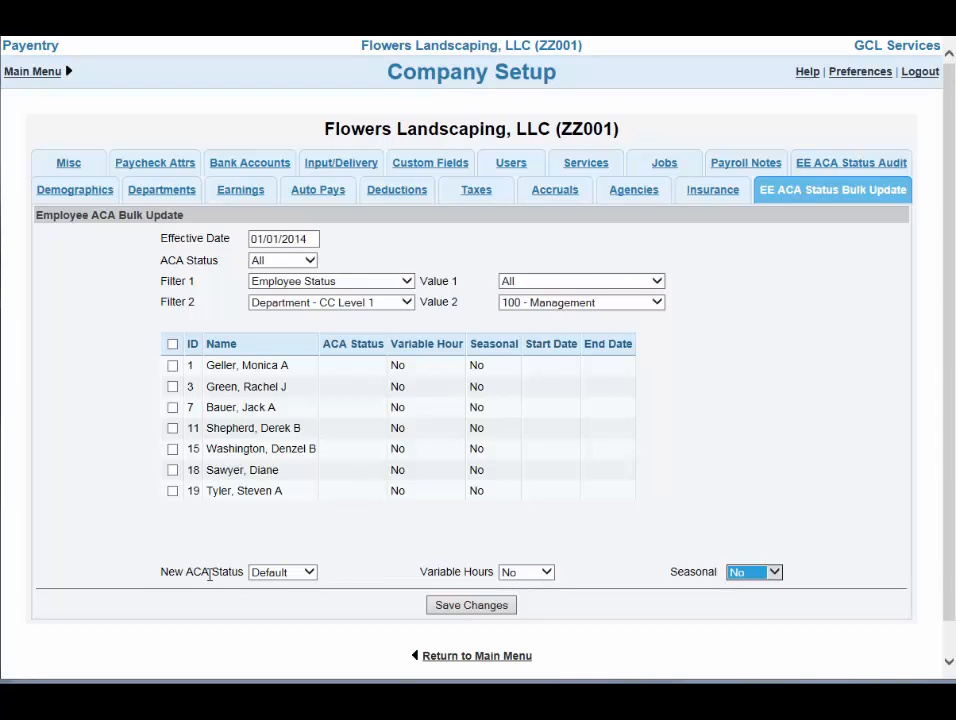
left_click(310, 573)
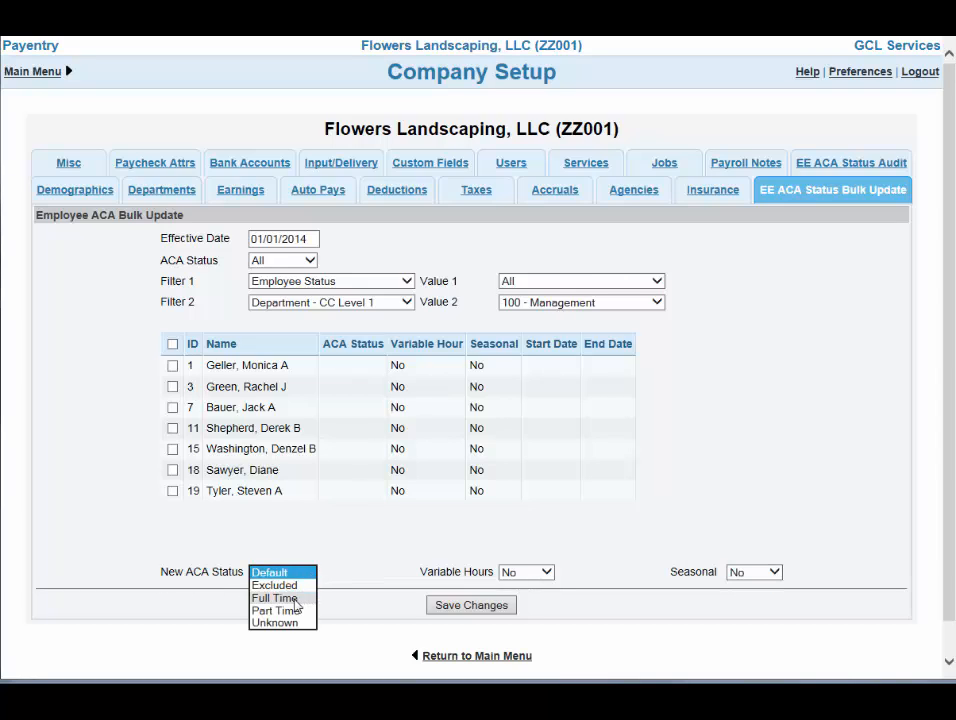
left_click(298, 598)
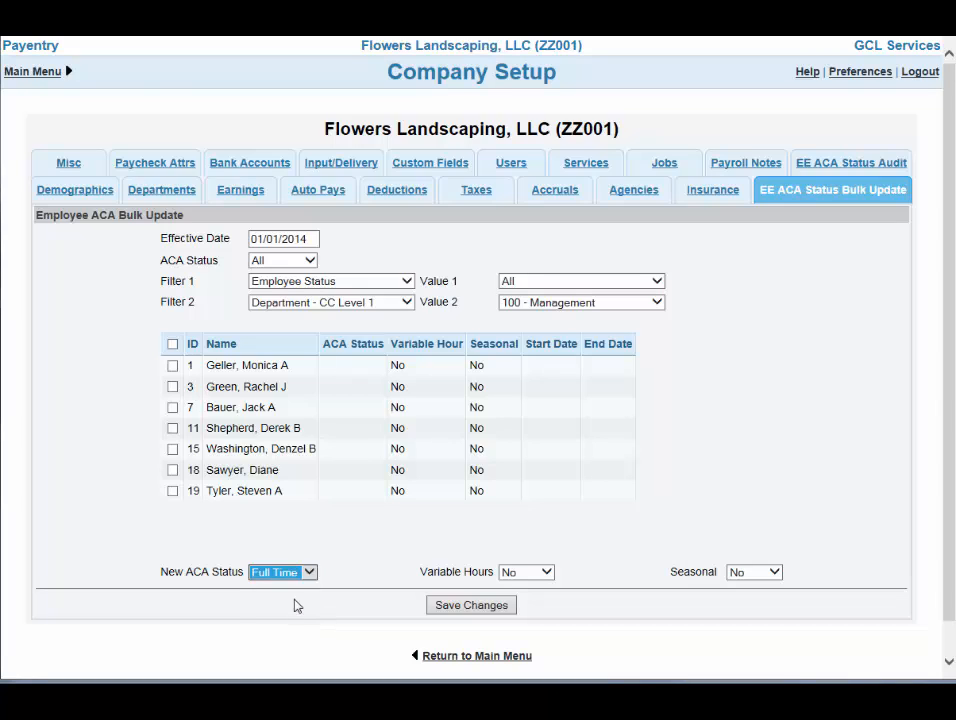
- Select all listed Management employees, save the ACA status changes and dismiss the completion message
left_click(172, 366)
left_click(172, 386)
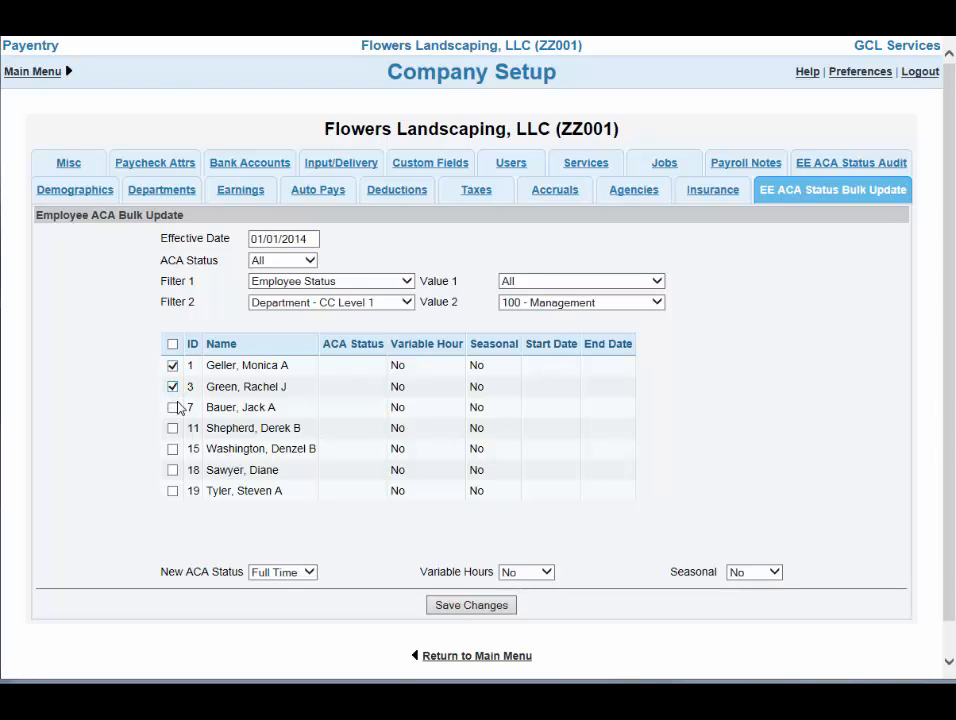
left_click(172, 345)
left_click(172, 470)
left_click(172, 470)
left_click(449, 606)
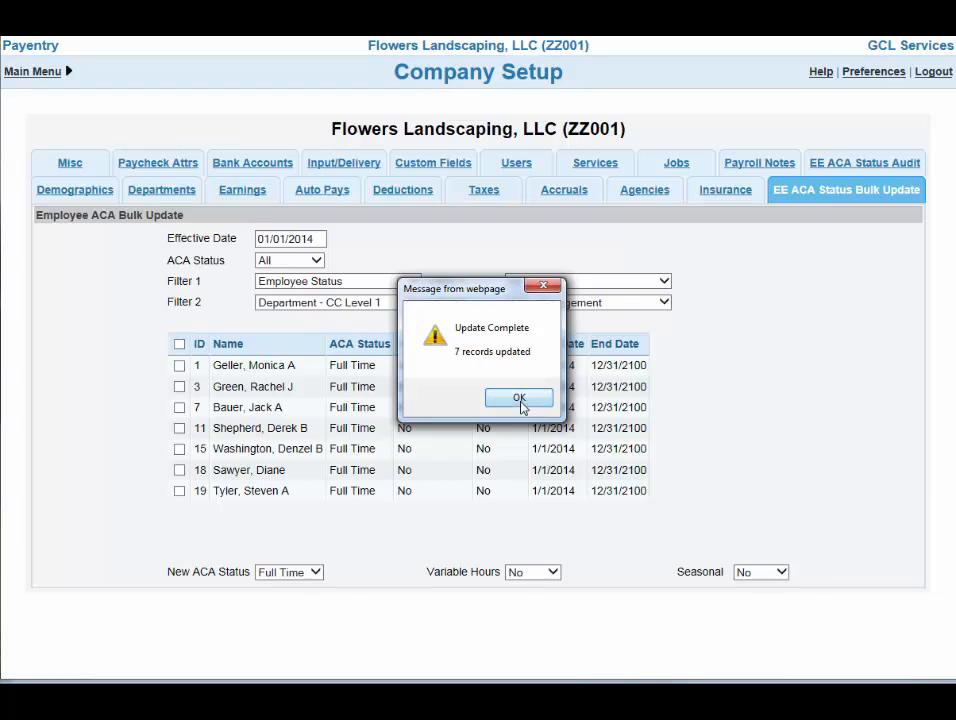
left_click(521, 399)
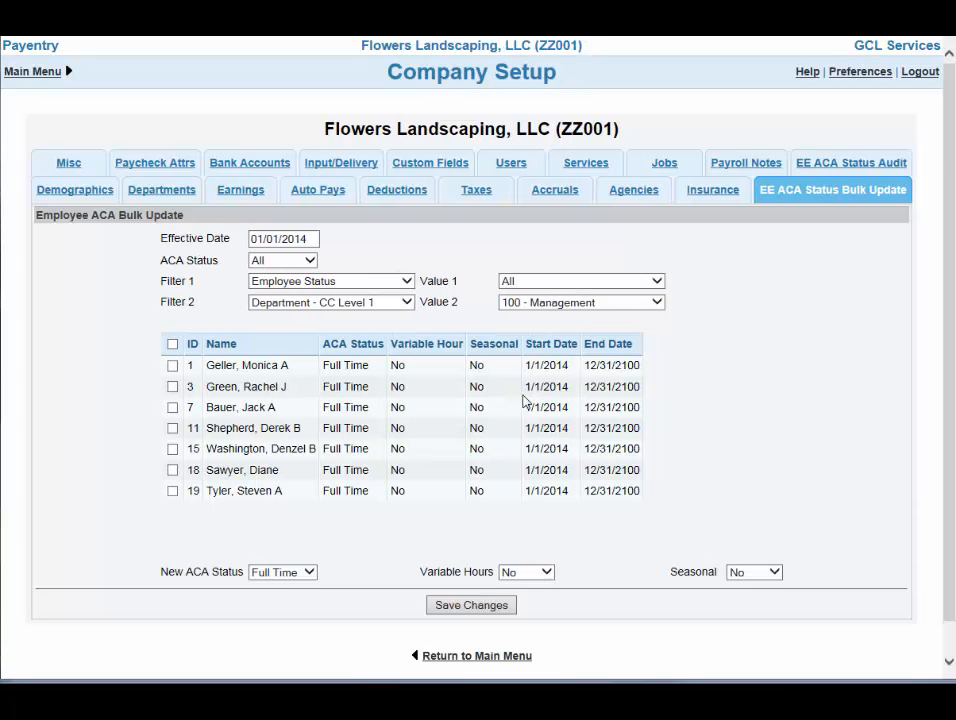